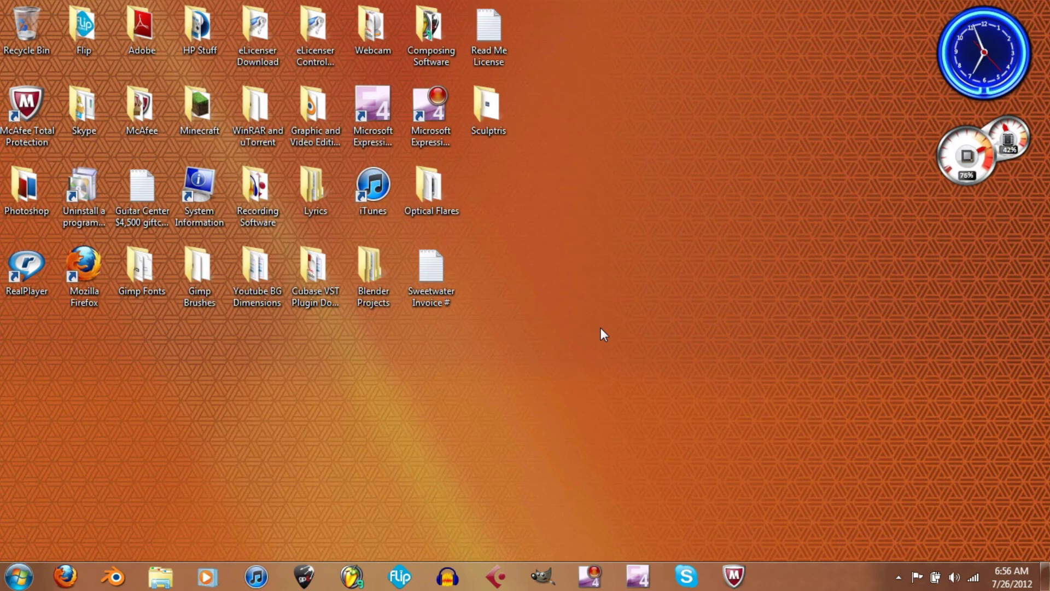
Start Cubase LE 5 and create a new project from the Empty template in the suggested folder, with its window maximized.
left_click(503, 581)
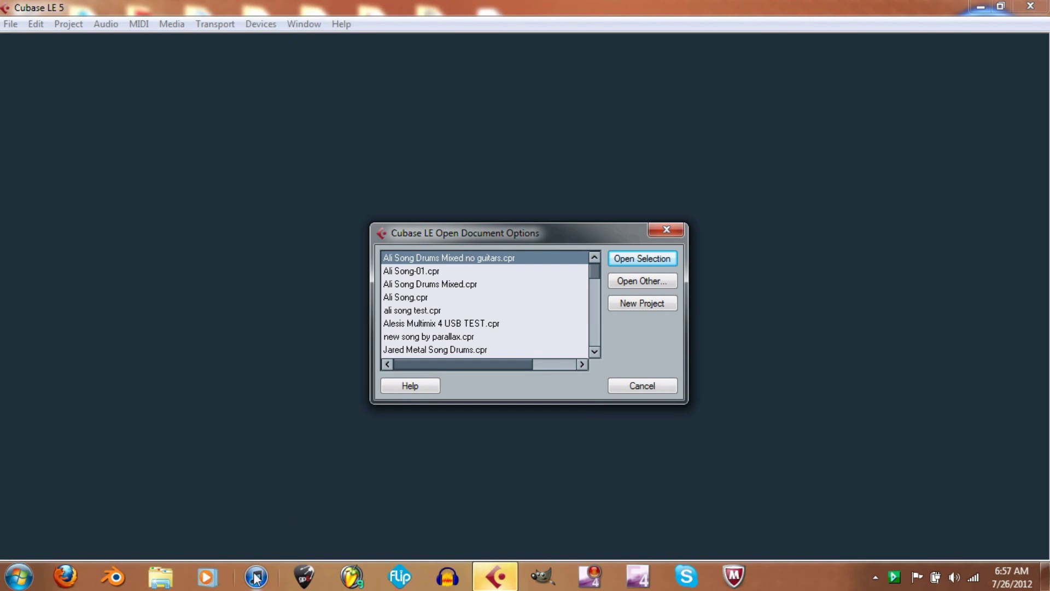
left_click(644, 304)
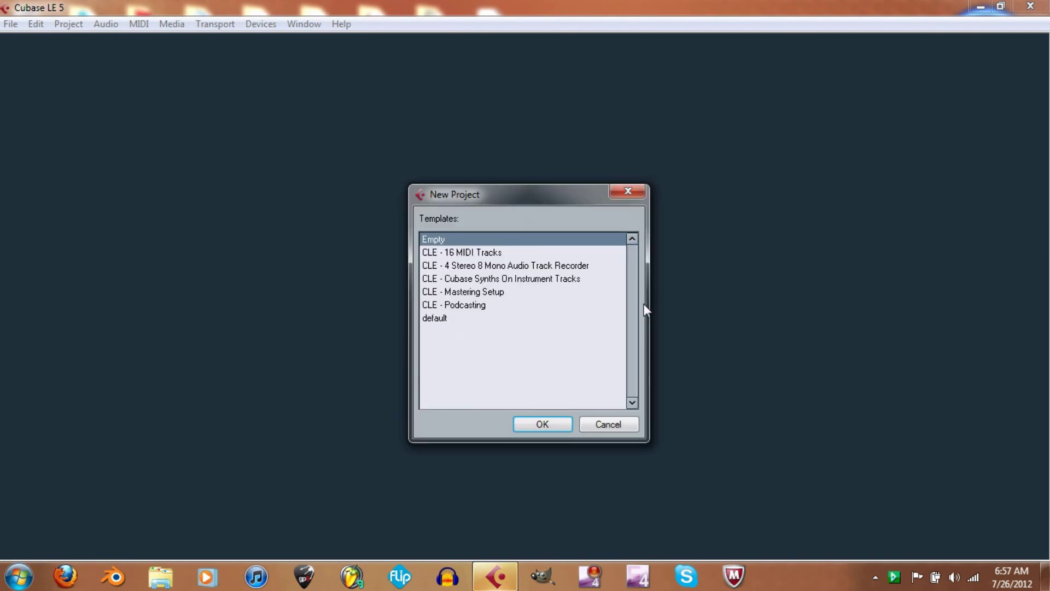
left_click(555, 426)
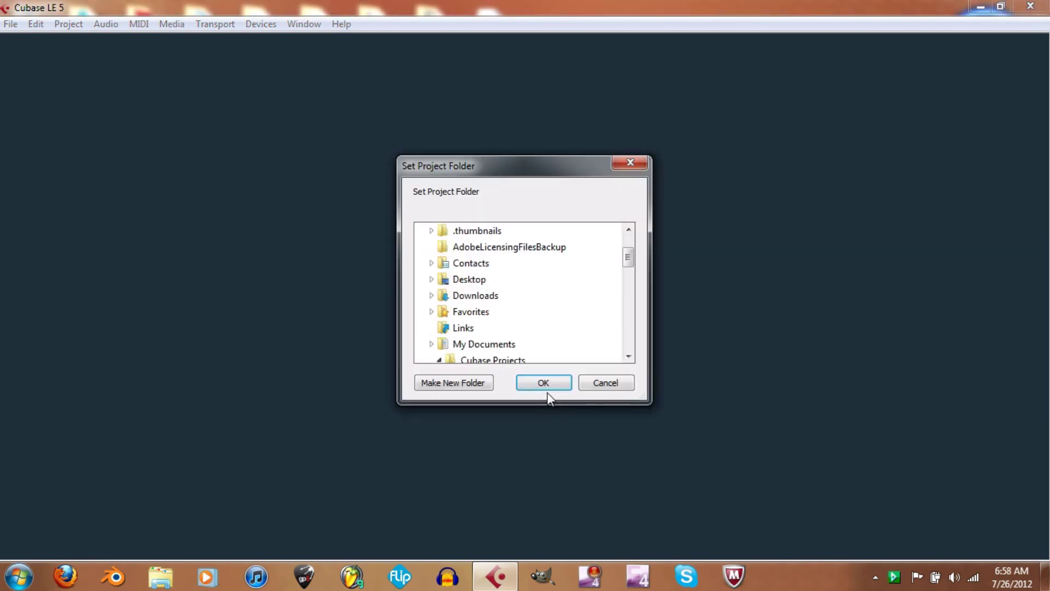
left_click(557, 383)
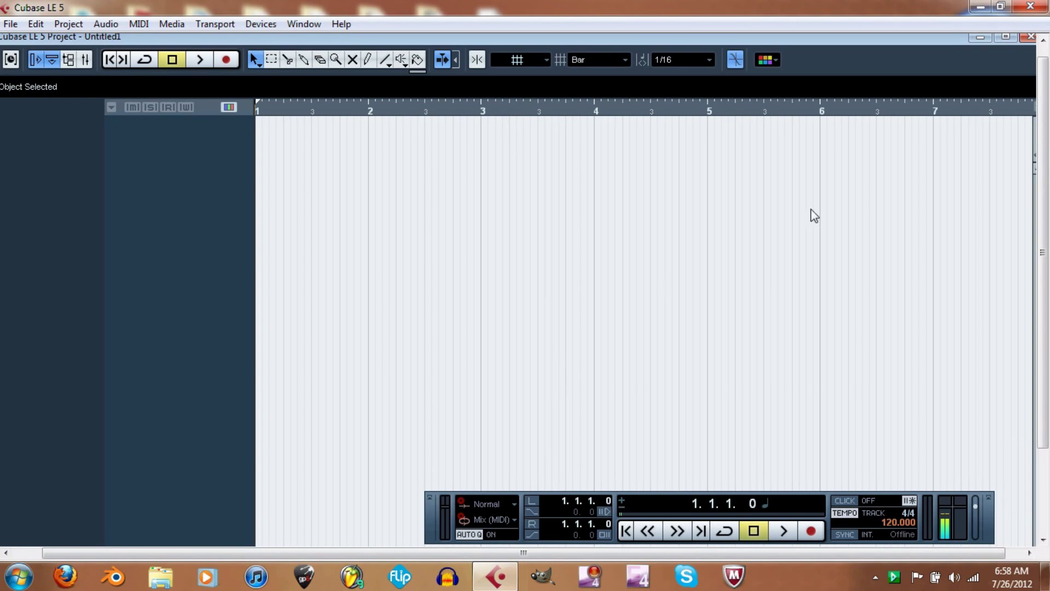
left_click(1006, 37)
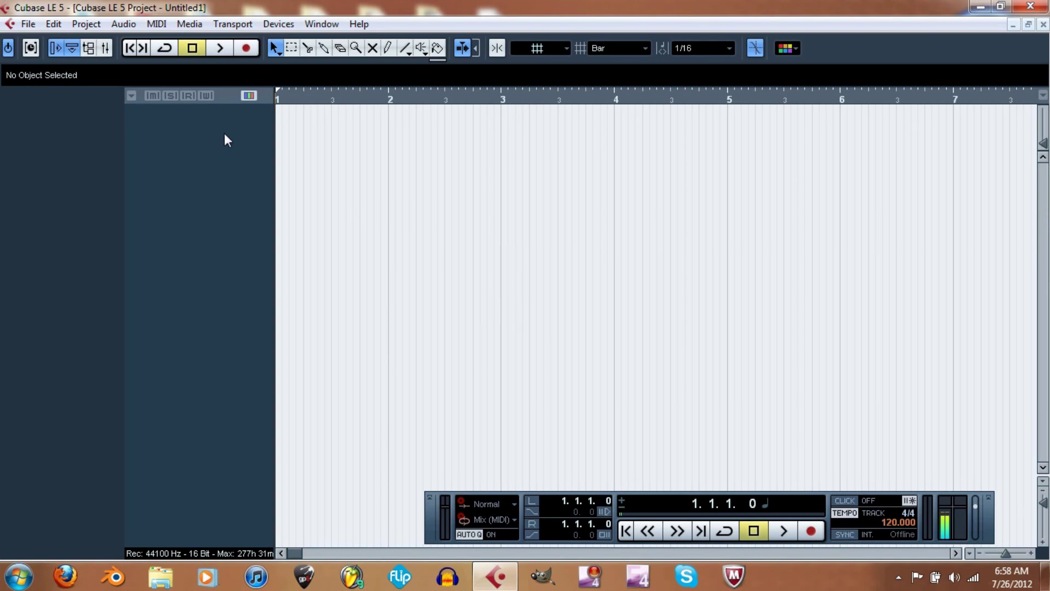
right_click(224, 134)
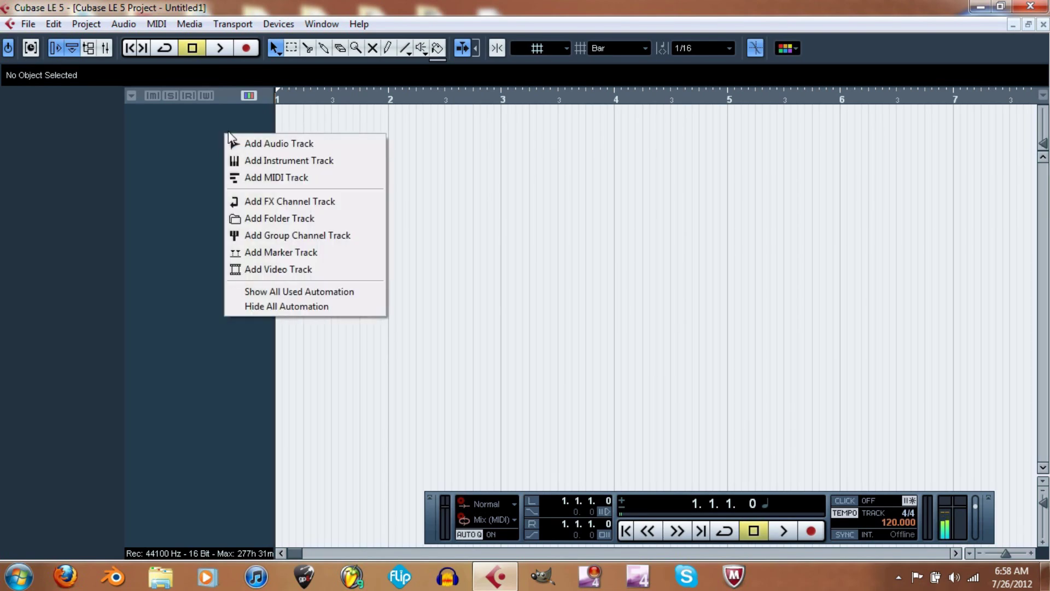
left_click(189, 133)
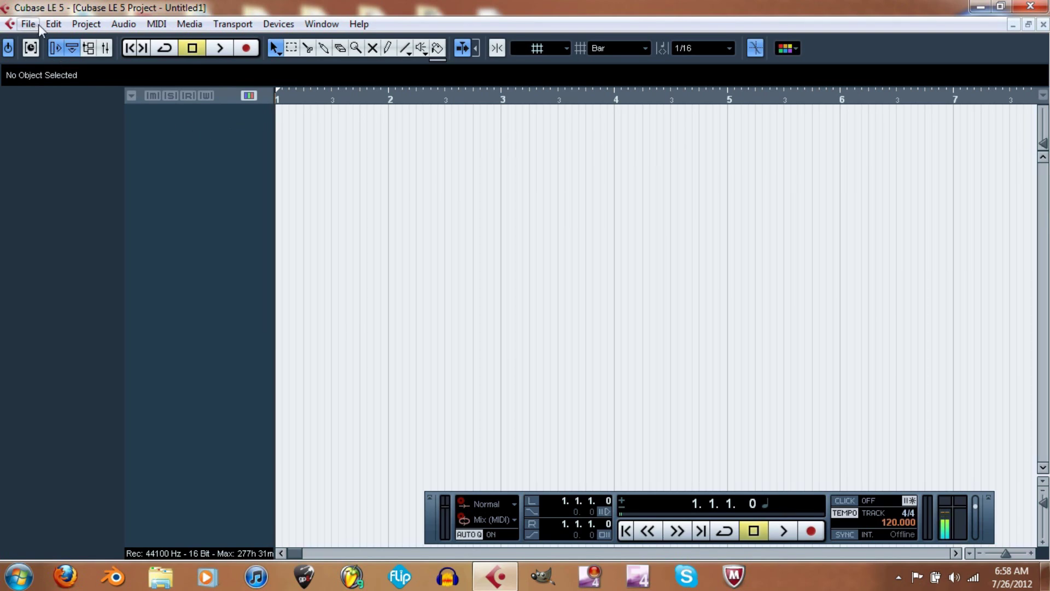
left_click(87, 25)
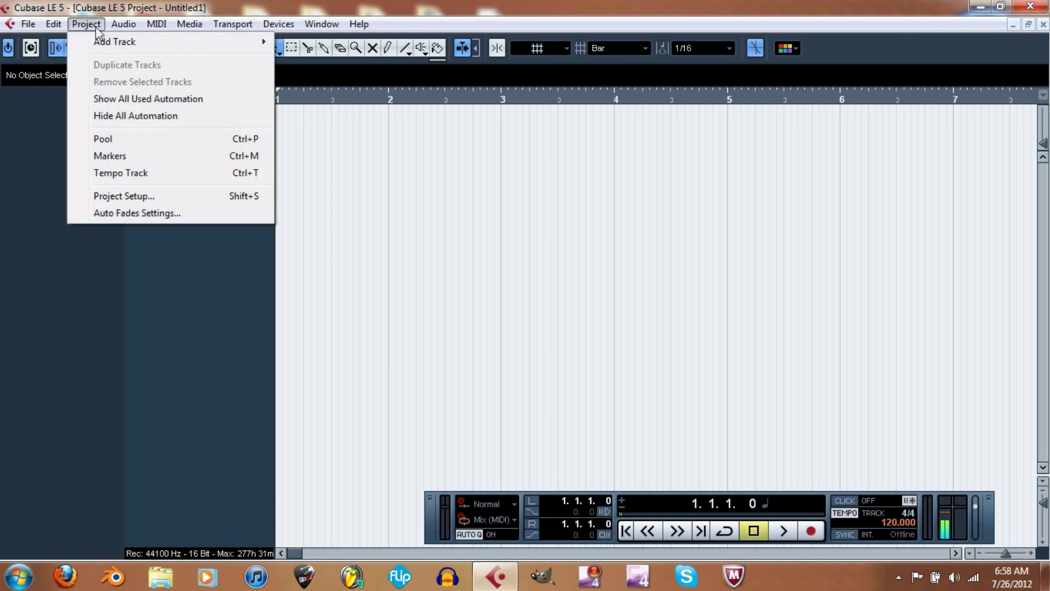
mouse_move(257, 42)
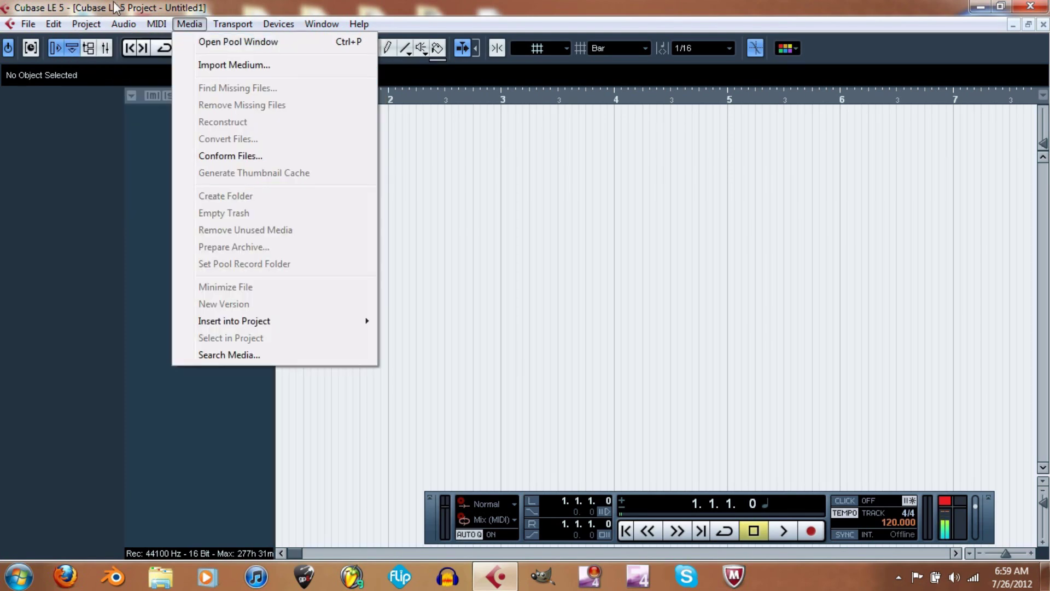
mouse_move(53, 25)
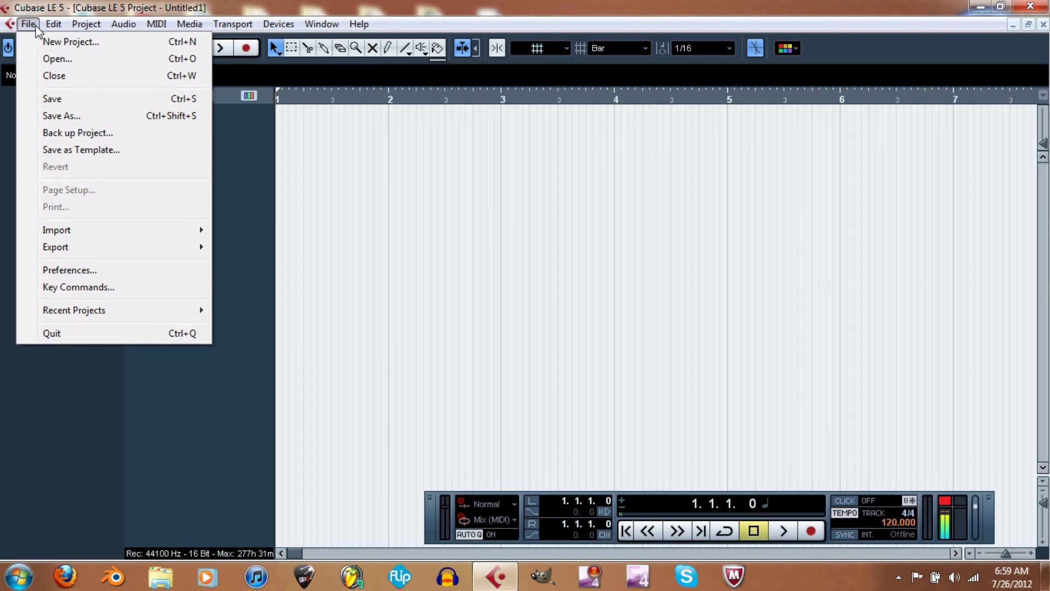
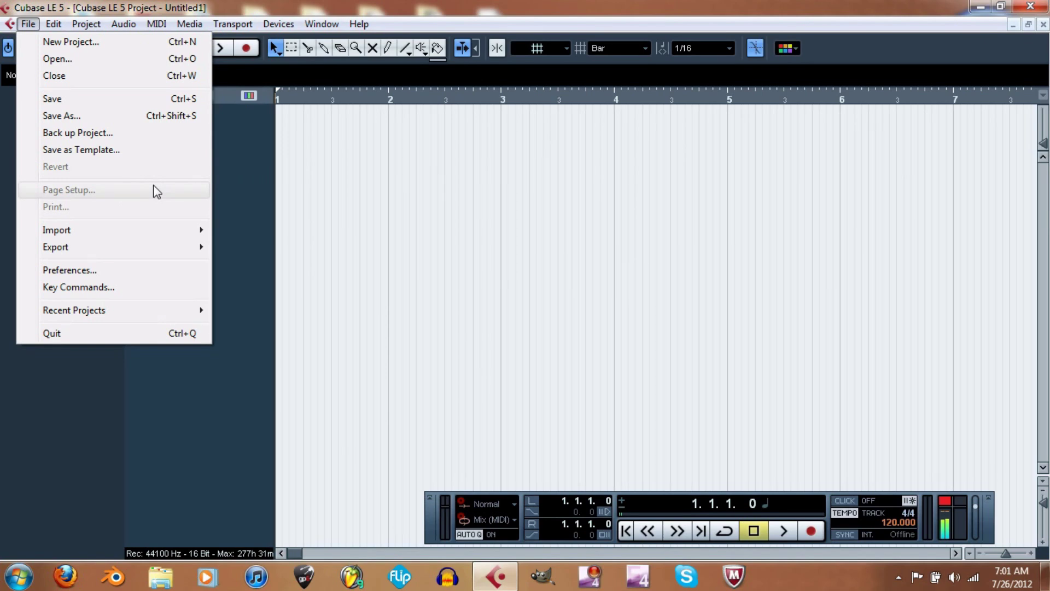
Add one audio track with a stereo configuration to the empty track list.
left_click(249, 143)
right_click(249, 142)
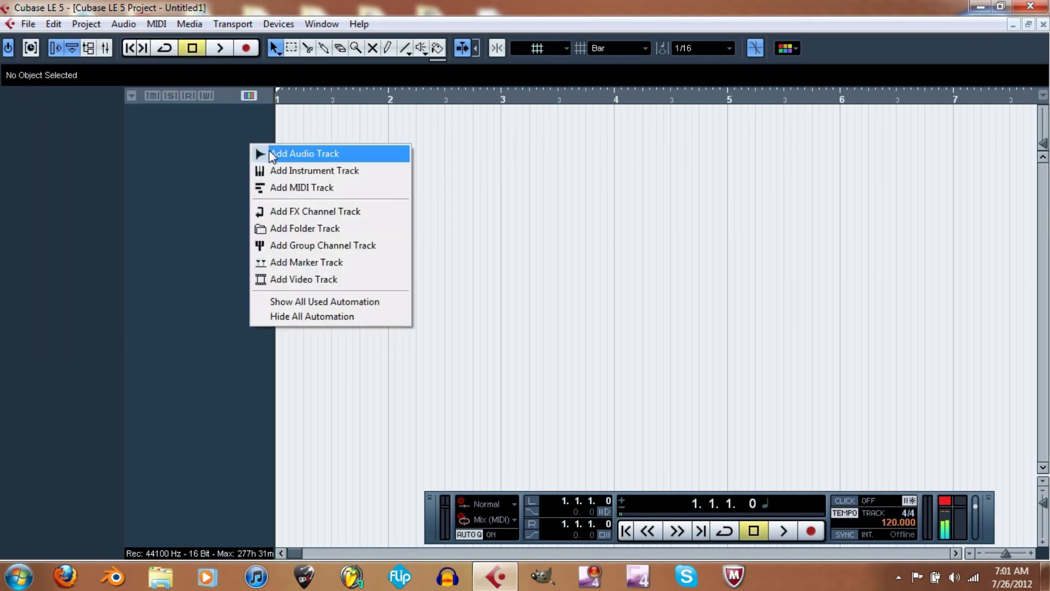
left_click(284, 154)
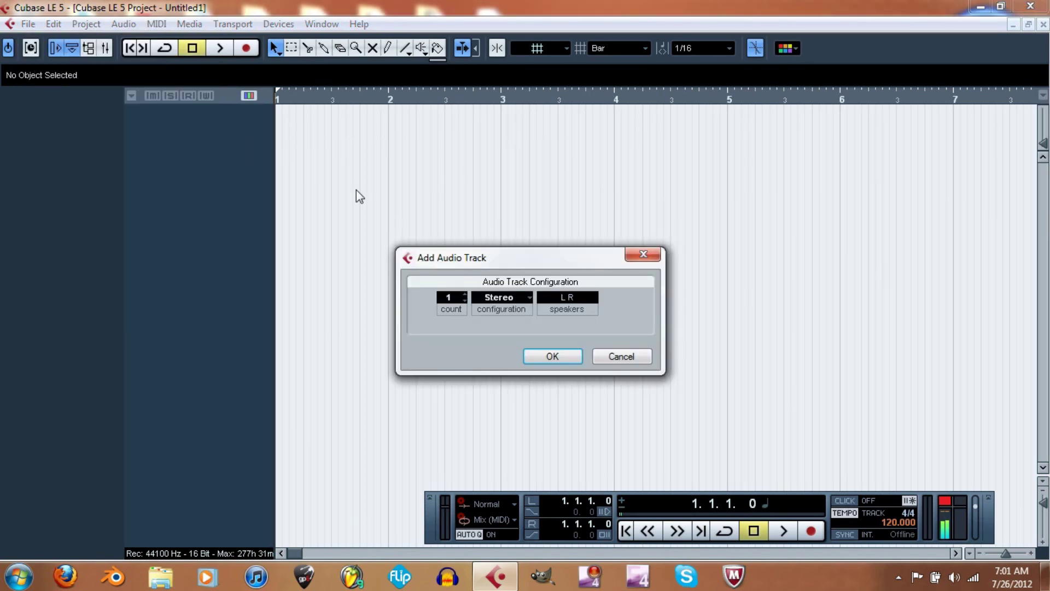
left_click(524, 298)
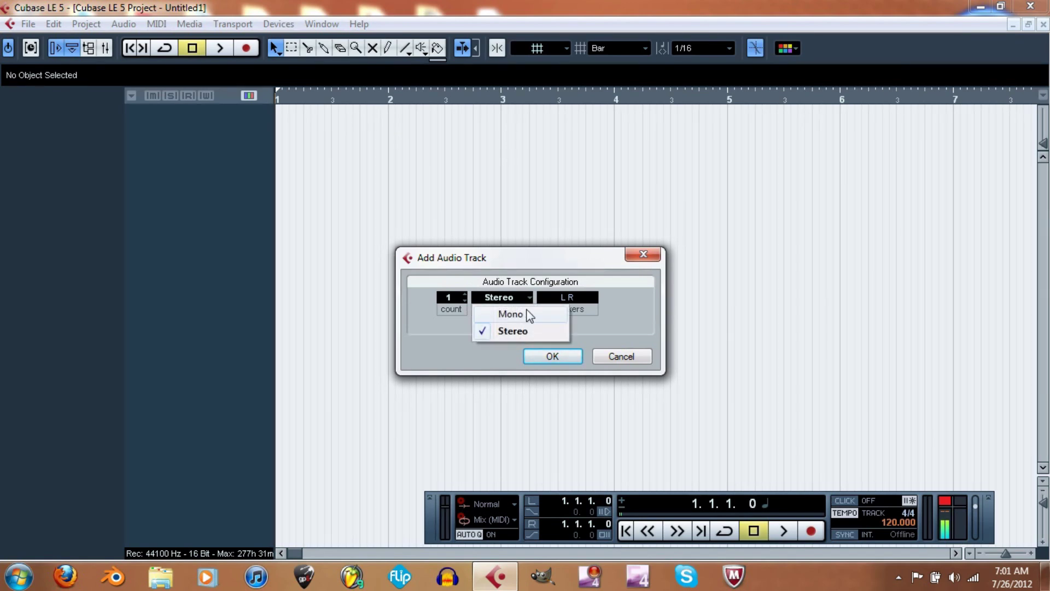
left_click(528, 306)
left_click(465, 294)
scroll(466, 296, "up", 2)
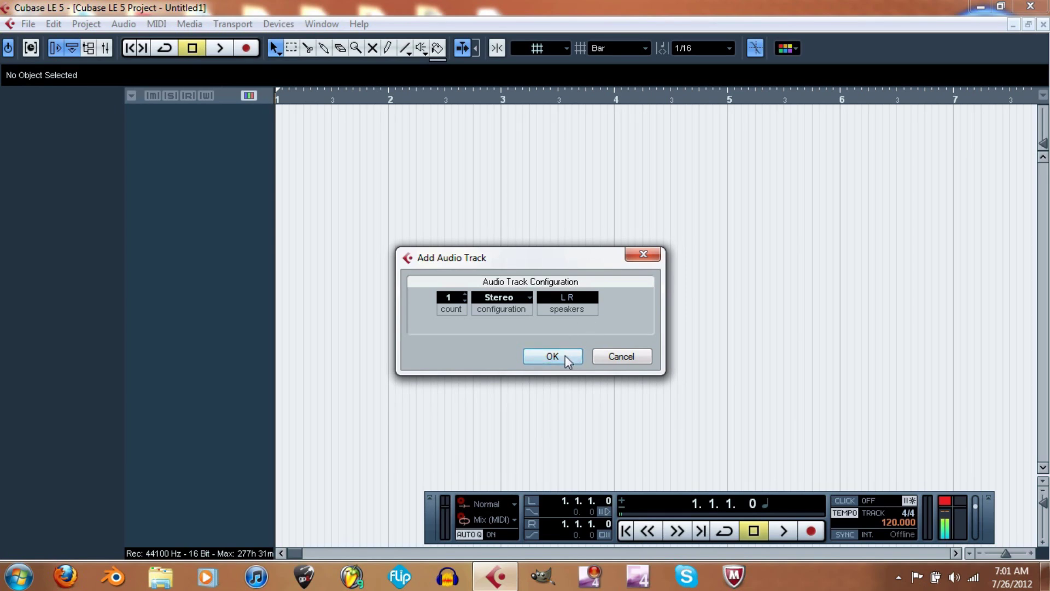
left_click(519, 297)
left_click(527, 314)
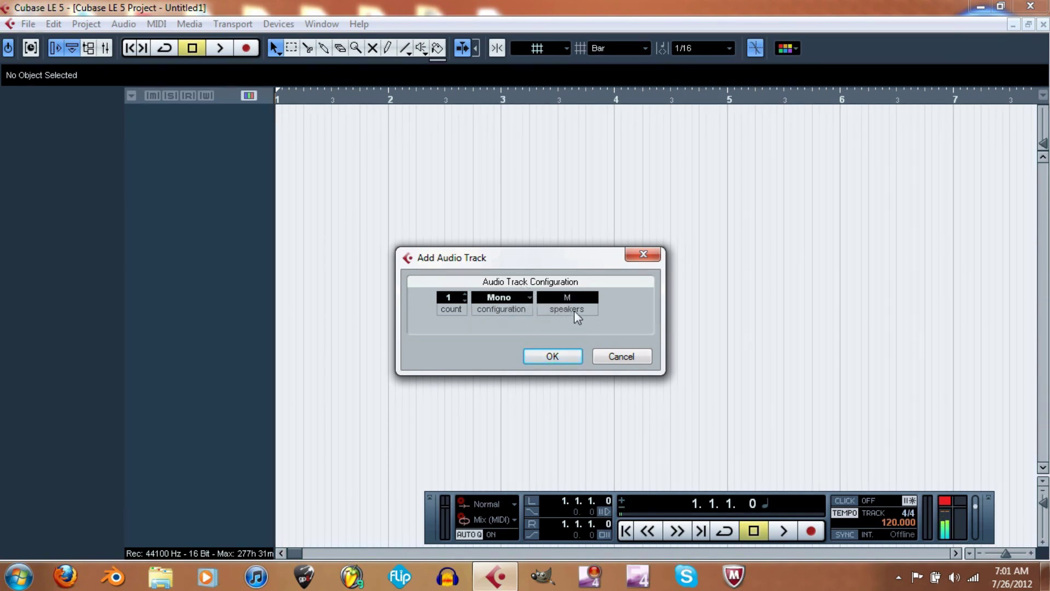
left_click(528, 300)
left_click(523, 331)
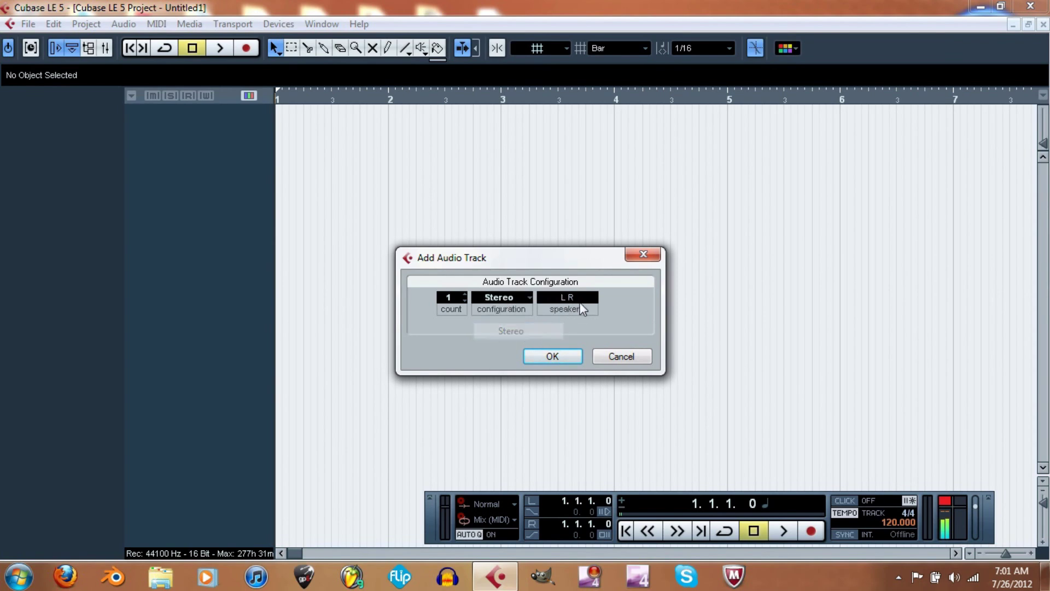
left_click(552, 356)
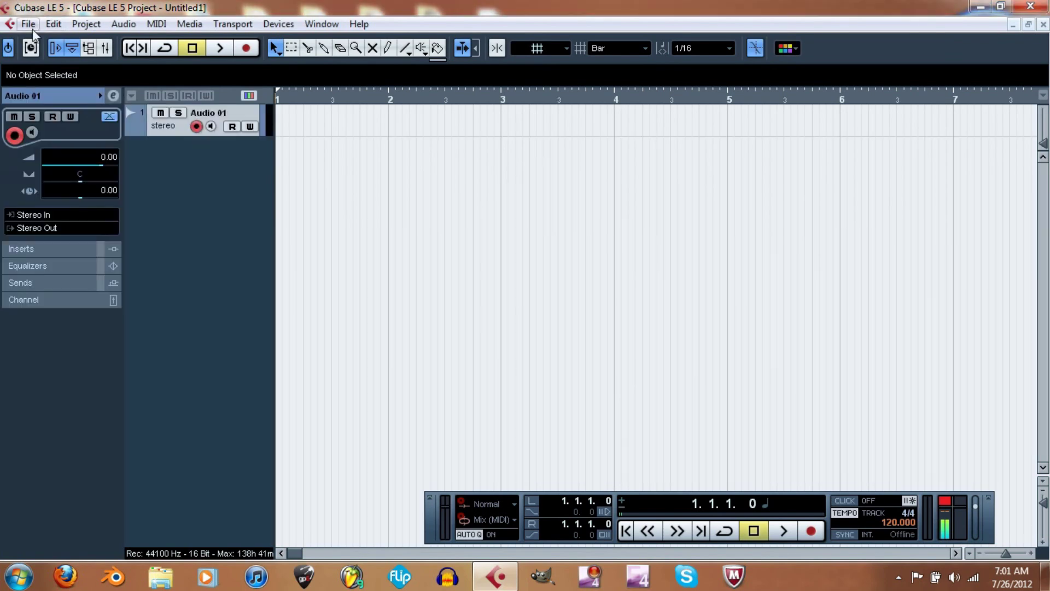
left_click(28, 24)
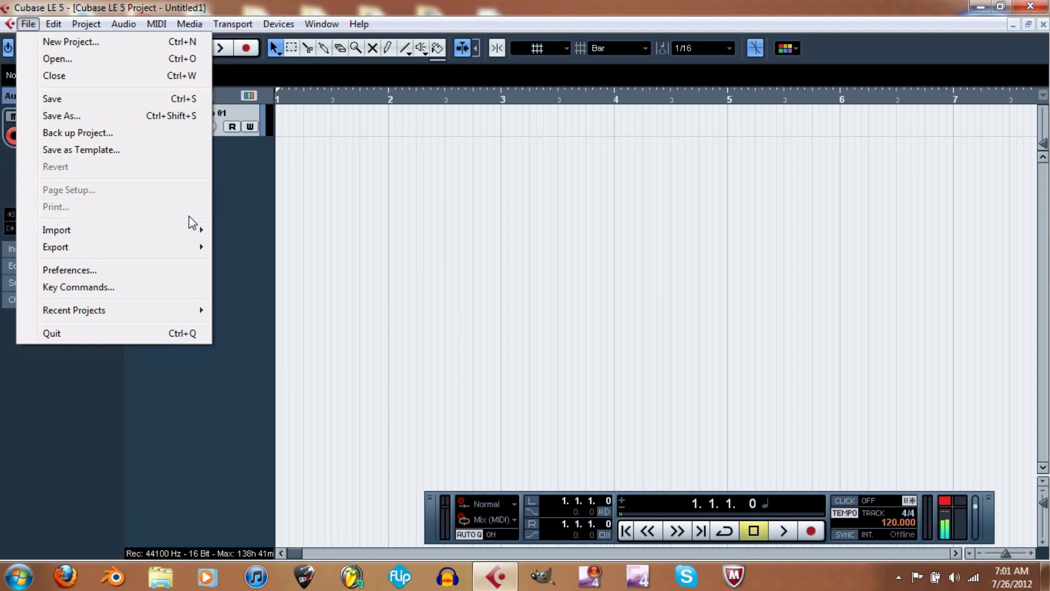
mouse_move(86, 24)
mouse_move(27, 24)
mouse_move(138, 234)
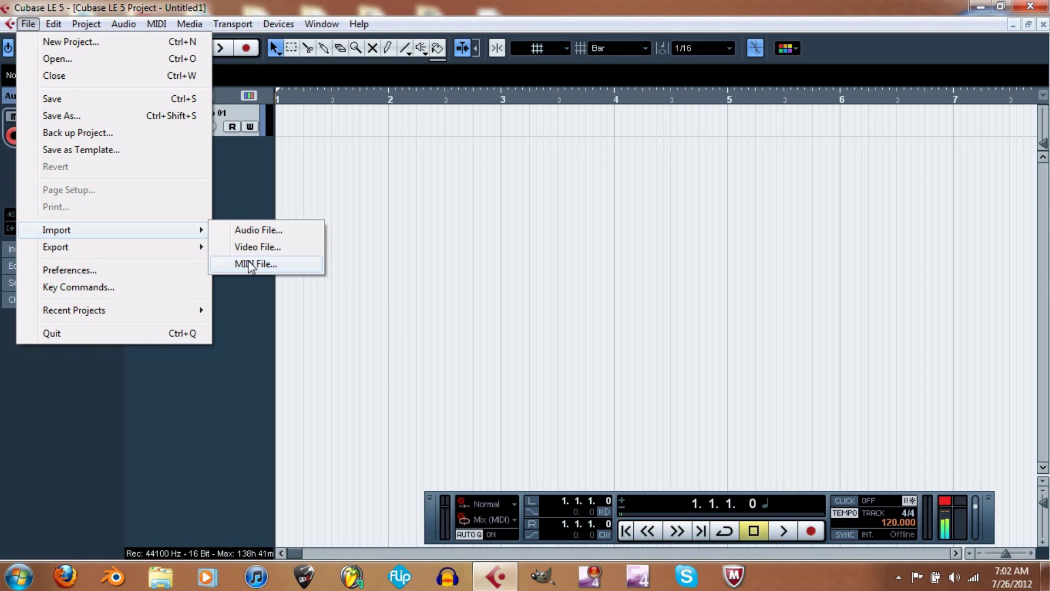
mouse_move(198, 241)
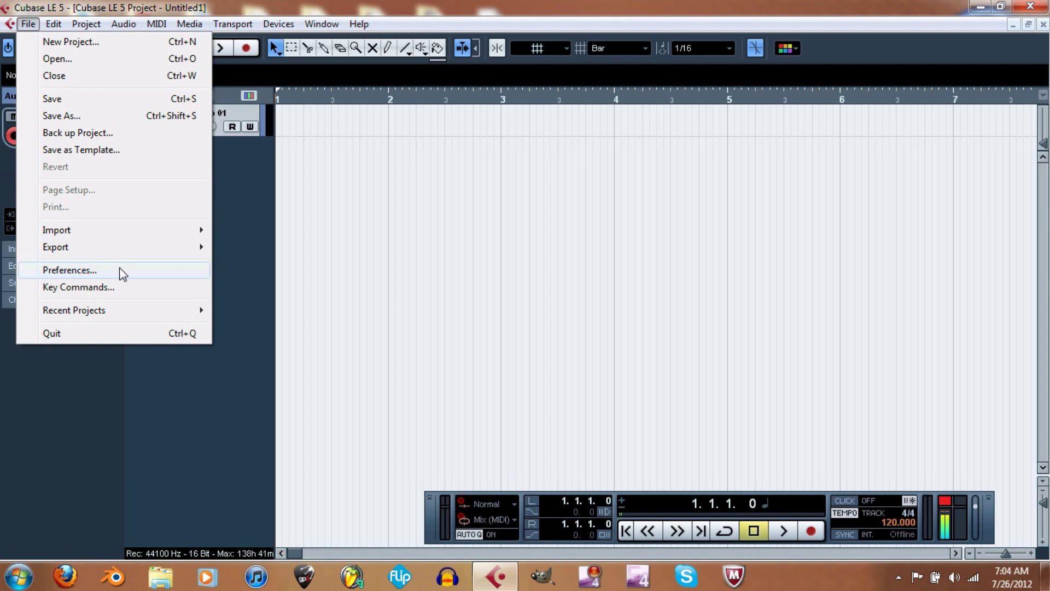
mouse_move(127, 310)
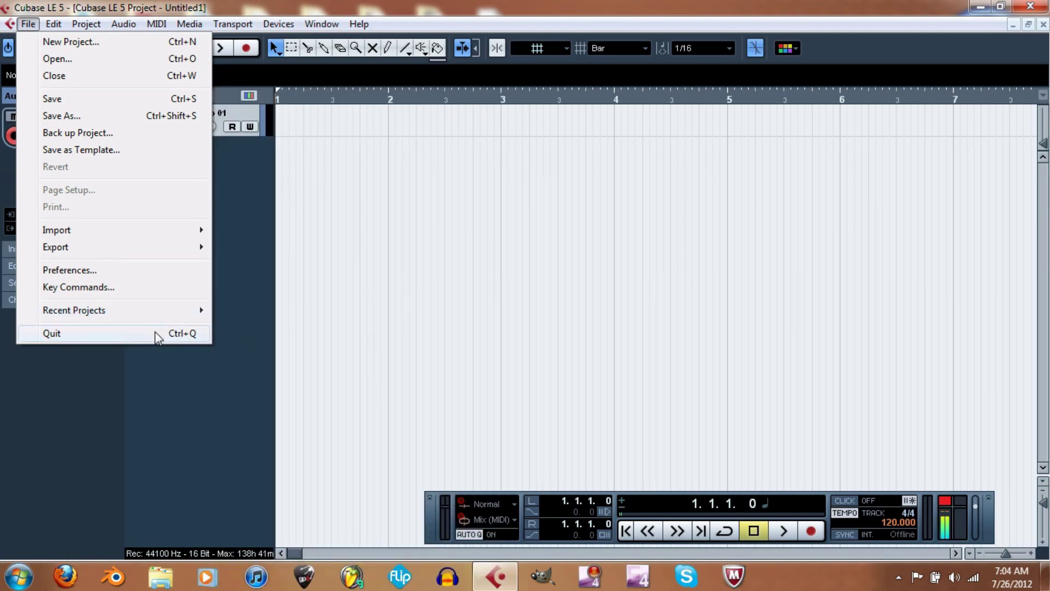
mouse_move(233, 24)
mouse_move(20, 27)
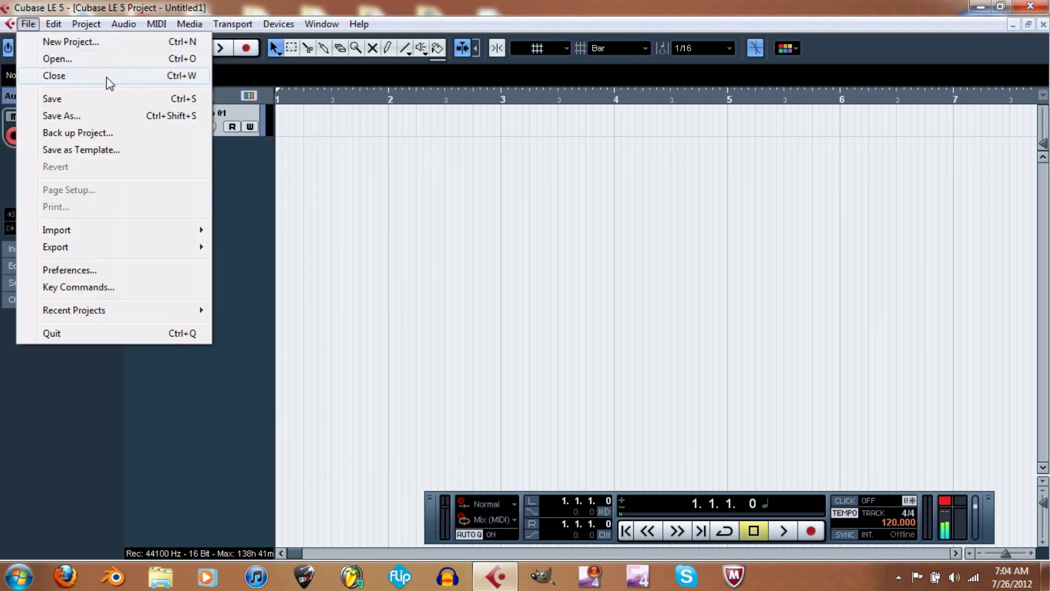
left_click(1022, 19)
left_click(29, 24)
mouse_move(46, 28)
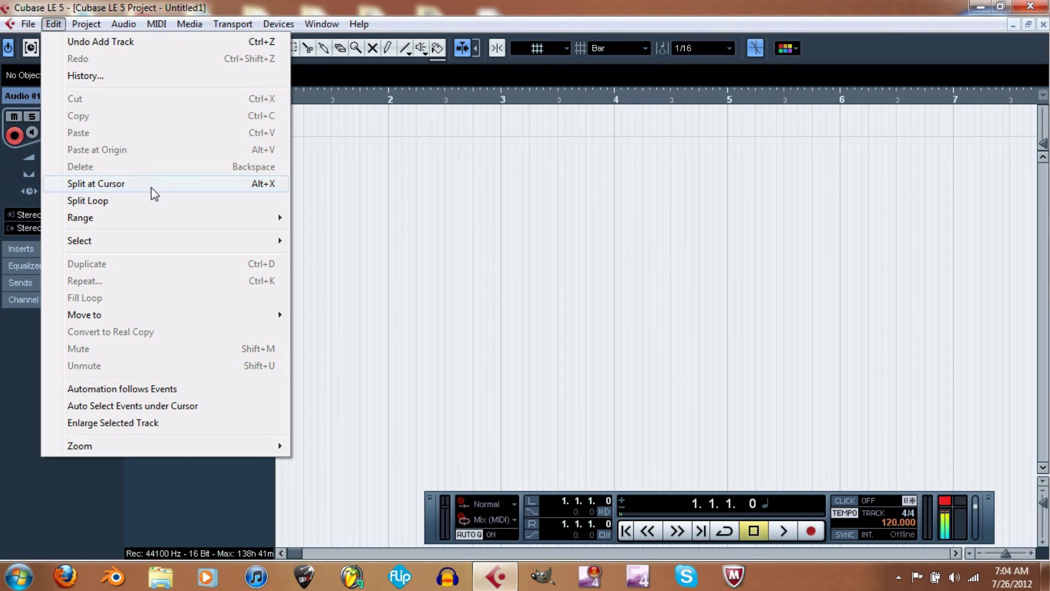
left_click(551, 7)
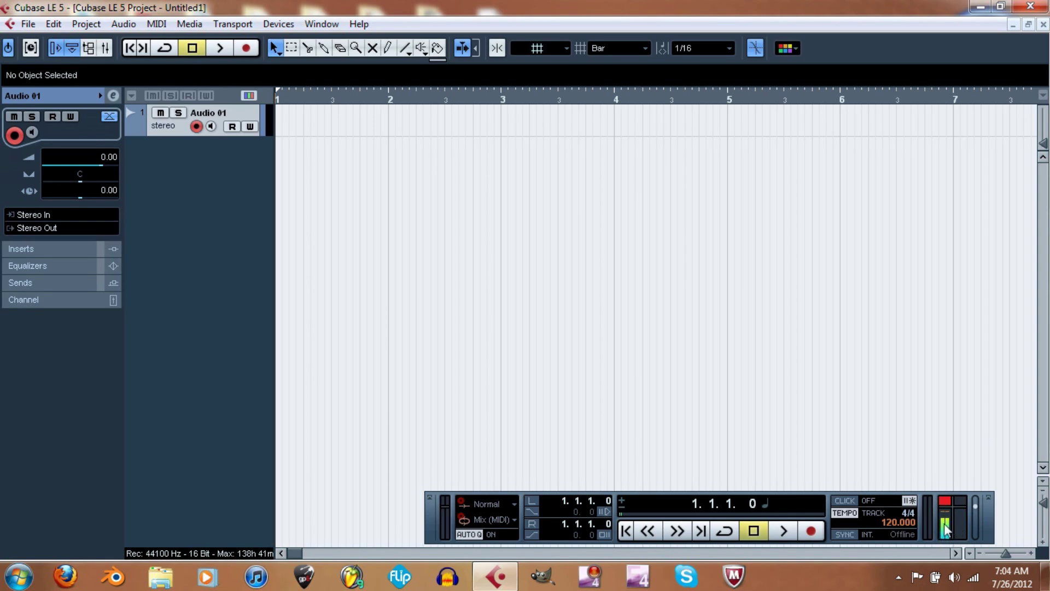
Check the ASIO4ALL v2 driver's input and output ports in Device Setup and close it without changes.
left_click(279, 24)
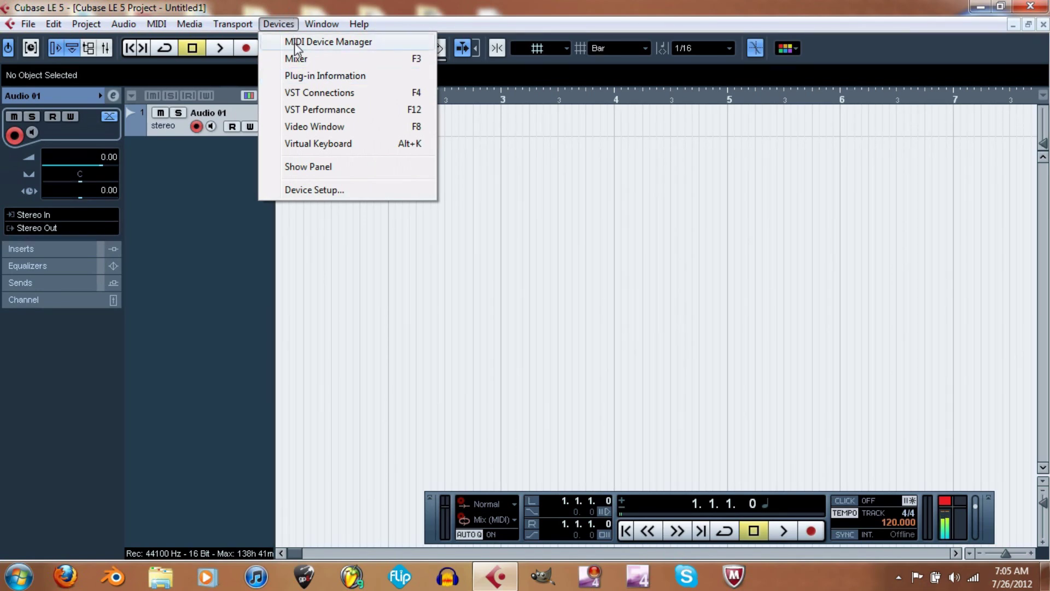
left_click(301, 8)
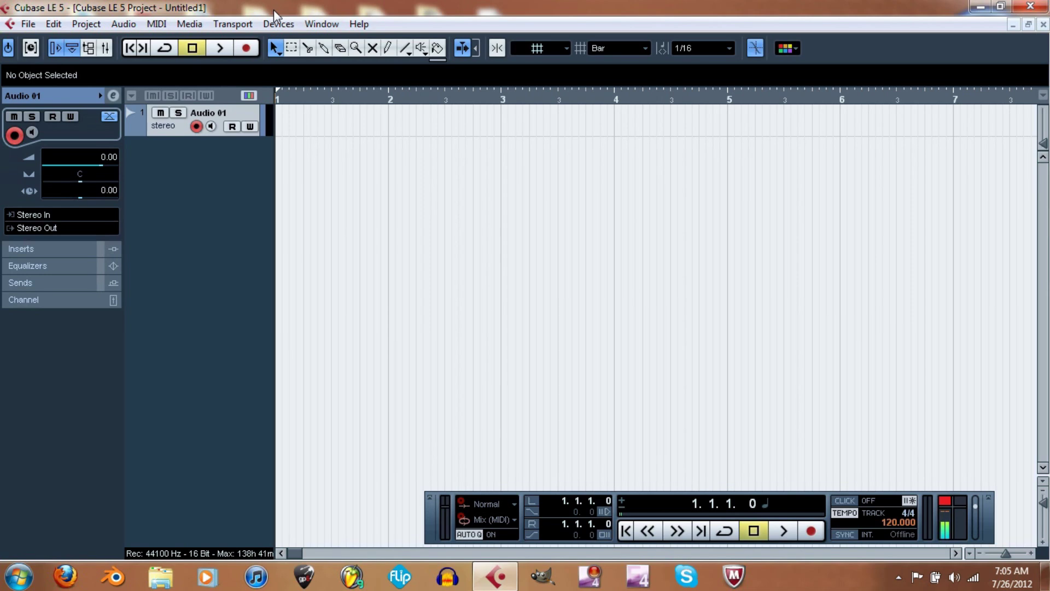
left_click(280, 27)
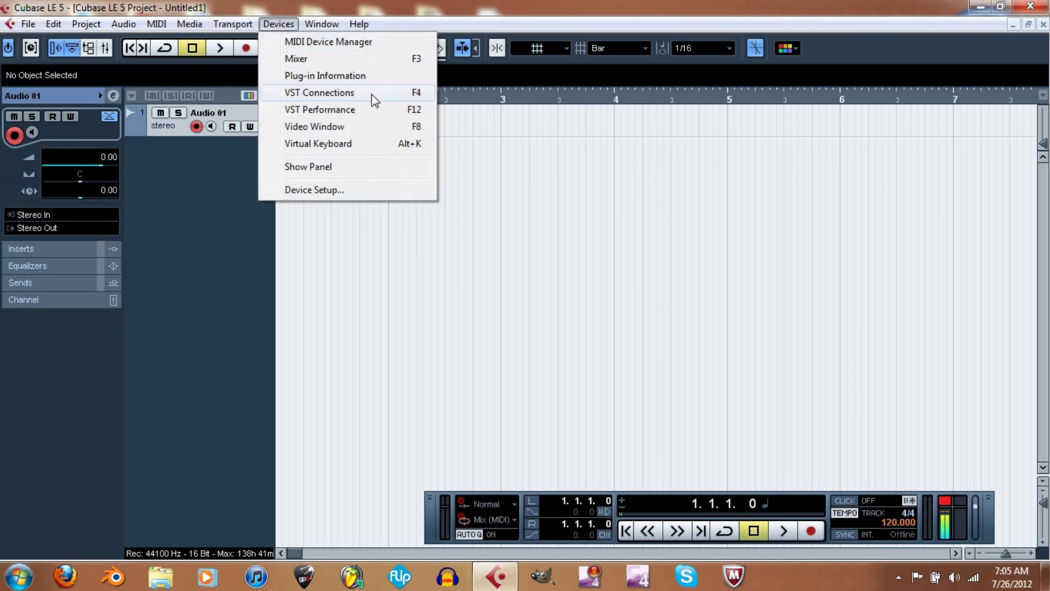
left_click(349, 200)
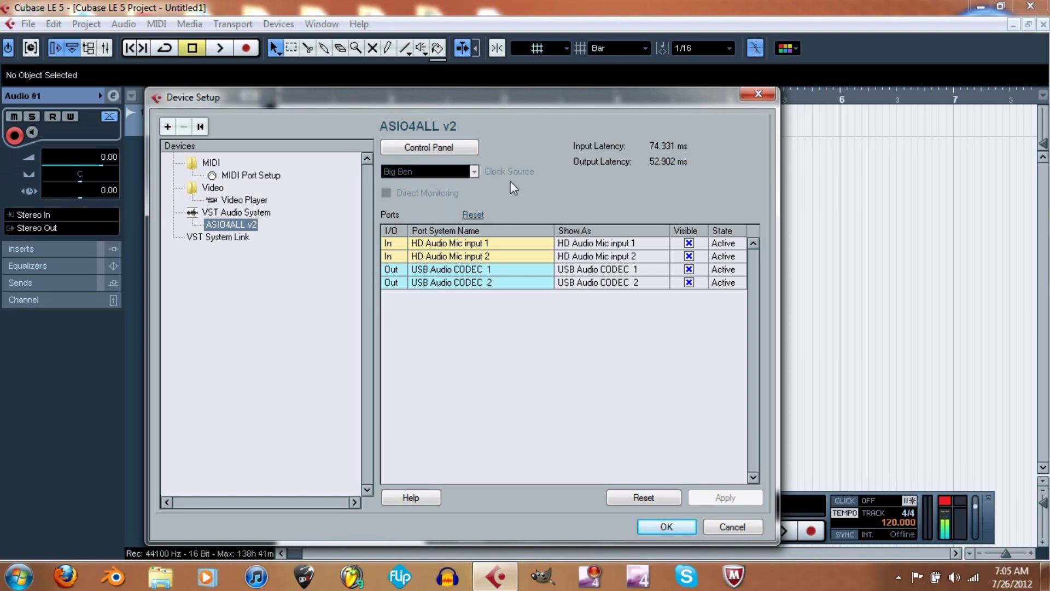
left_click(758, 95)
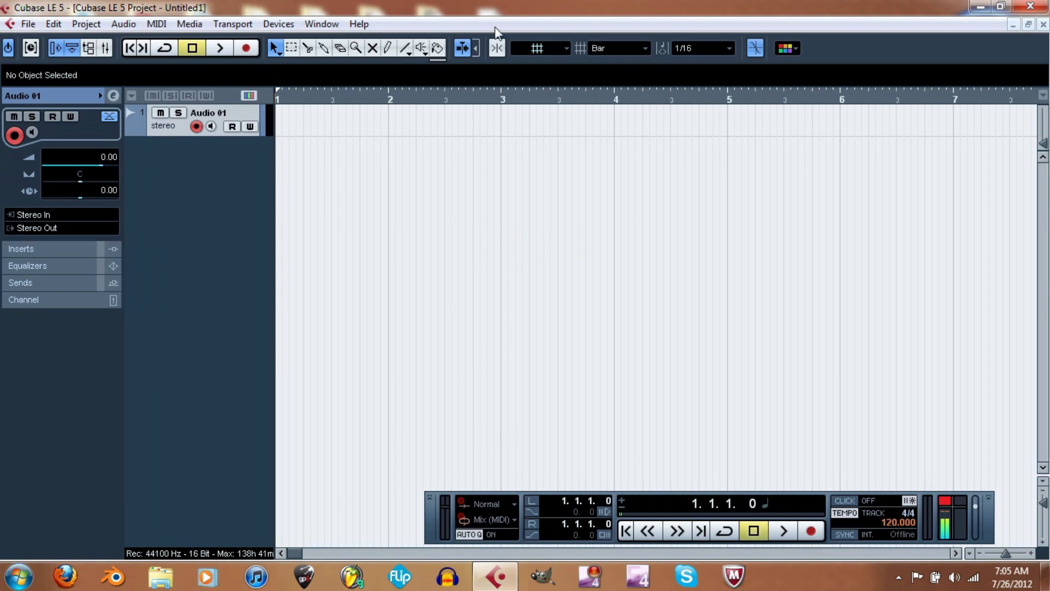
Show the transport panel over the project window again.
left_click(291, 24)
left_click(293, 24)
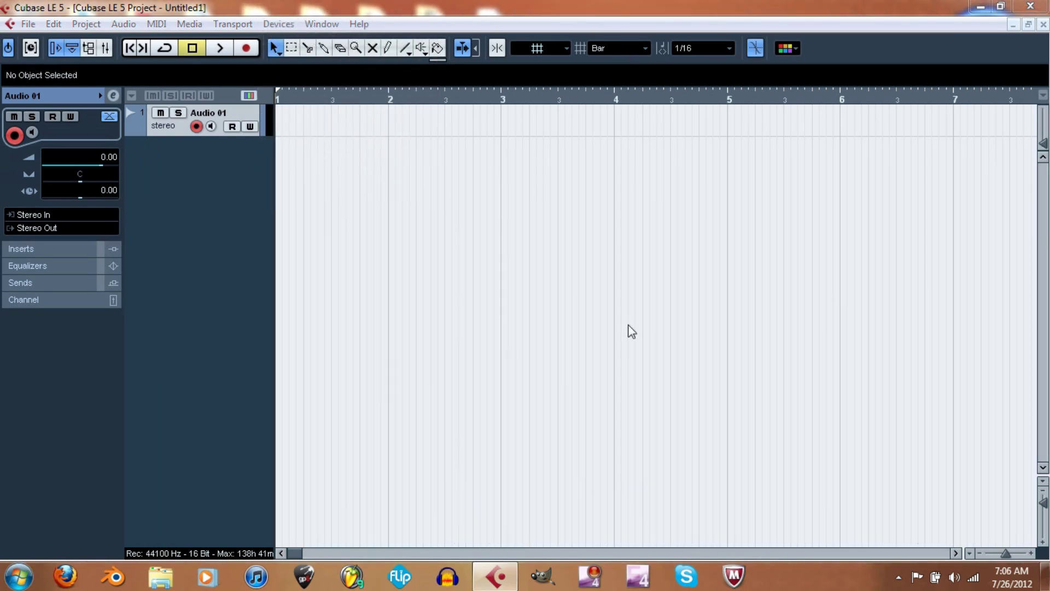
key("F2")
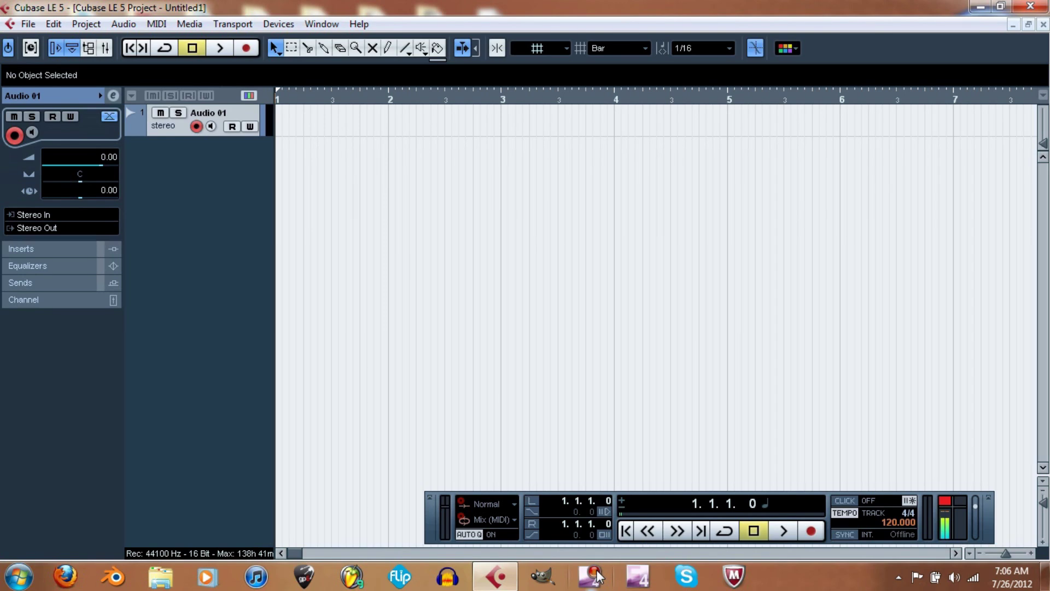
Open VST Connections and examine the device ports assigned to the stereo input and output buses.
left_click(280, 25)
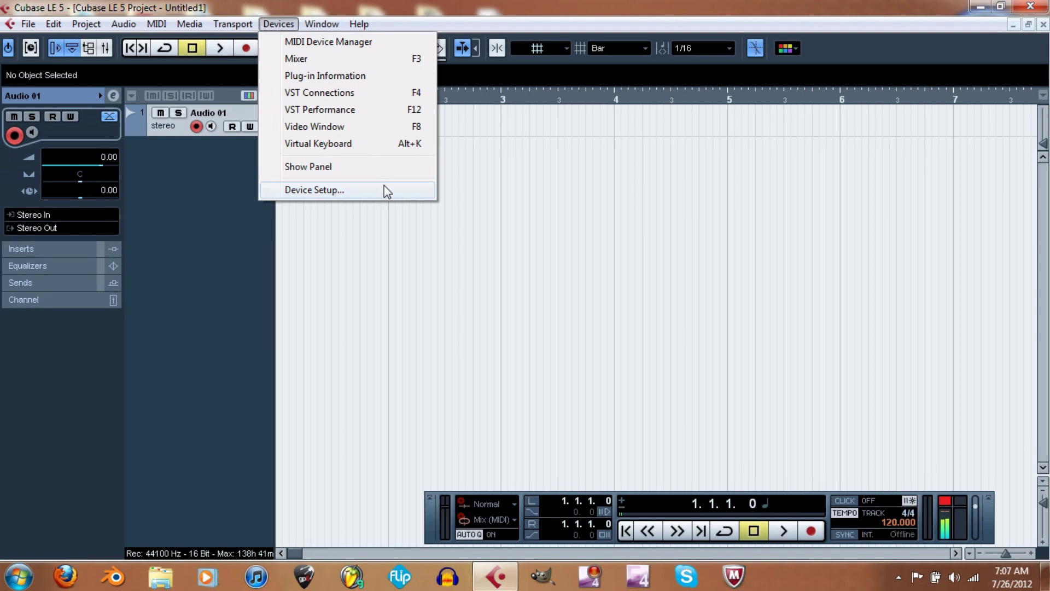
left_click(362, 94)
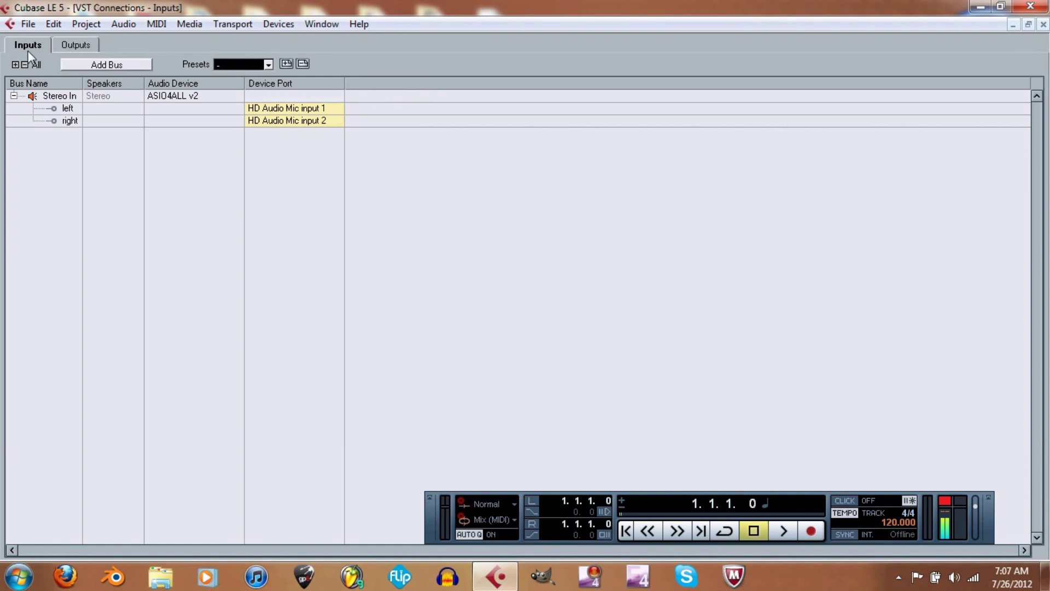
left_click(82, 47)
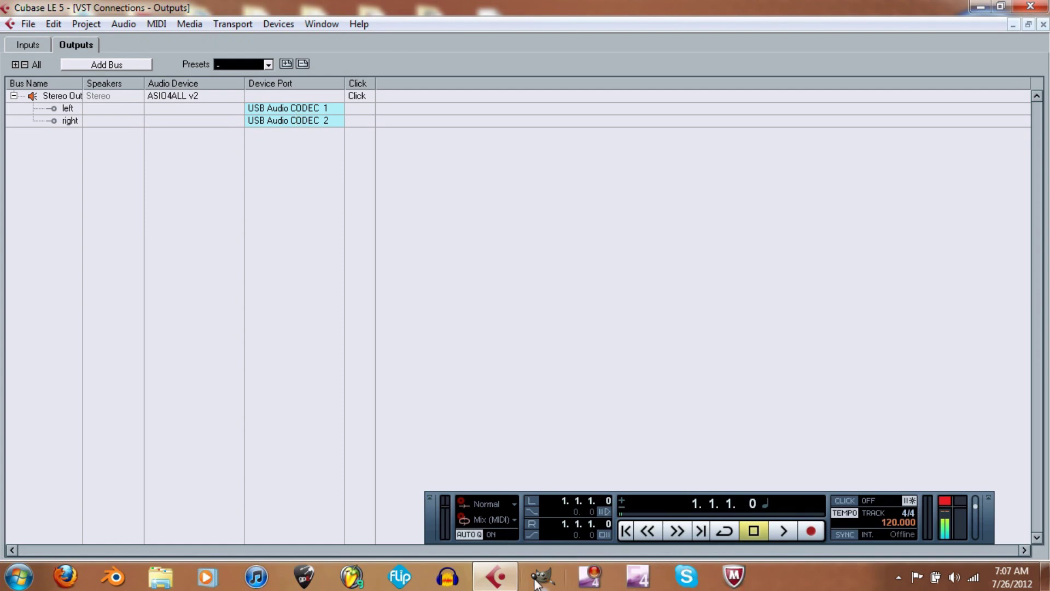
Inspect the device port choices for the left channel of the Stereo In bus, keeping HD Audio Mic input 1 assigned.
left_click(39, 42)
left_click(273, 108)
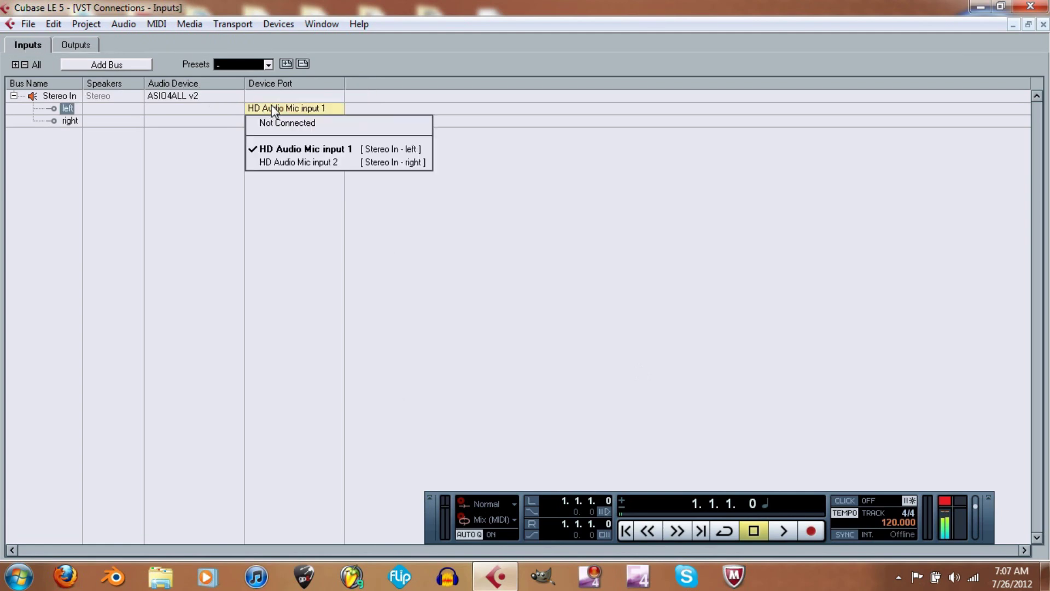
left_click(276, 111)
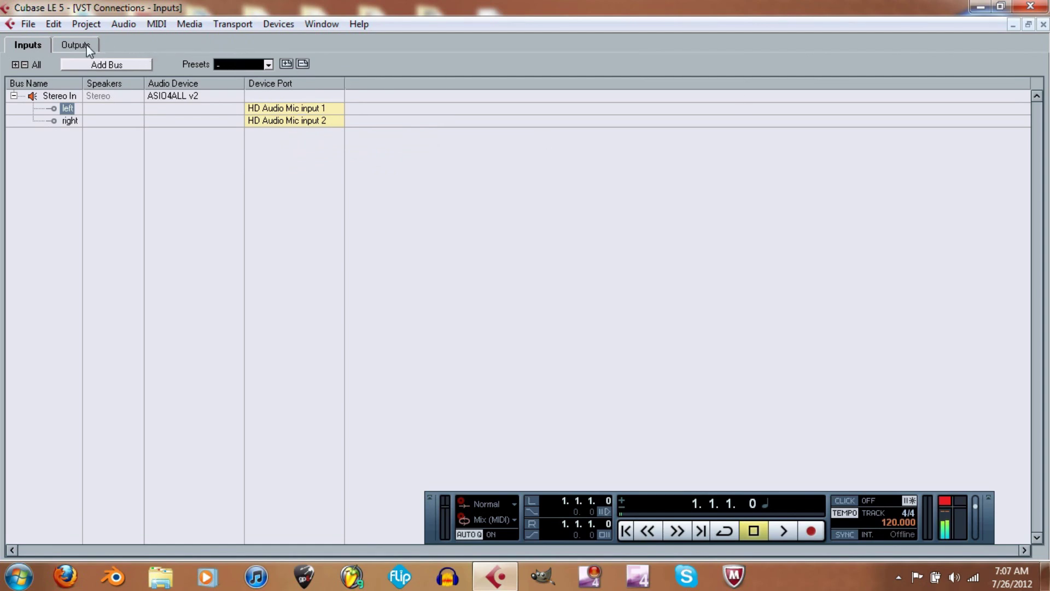
left_click(298, 109)
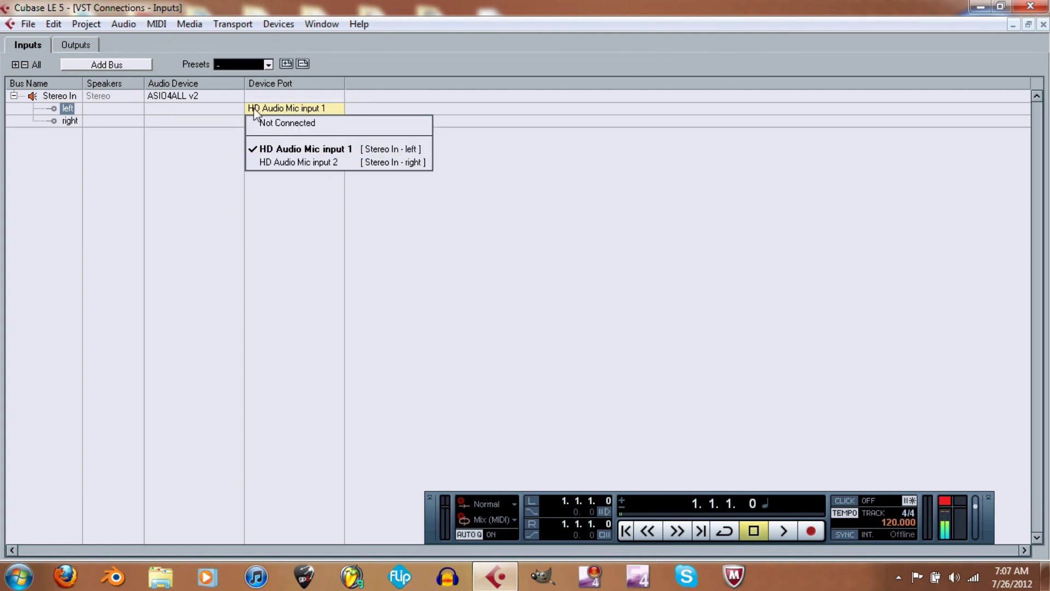
left_click(245, 38)
Inspect the device port choices for the left channel of the Stereo Out bus, keeping USB Audio CODEC 1 assigned.
left_click(75, 44)
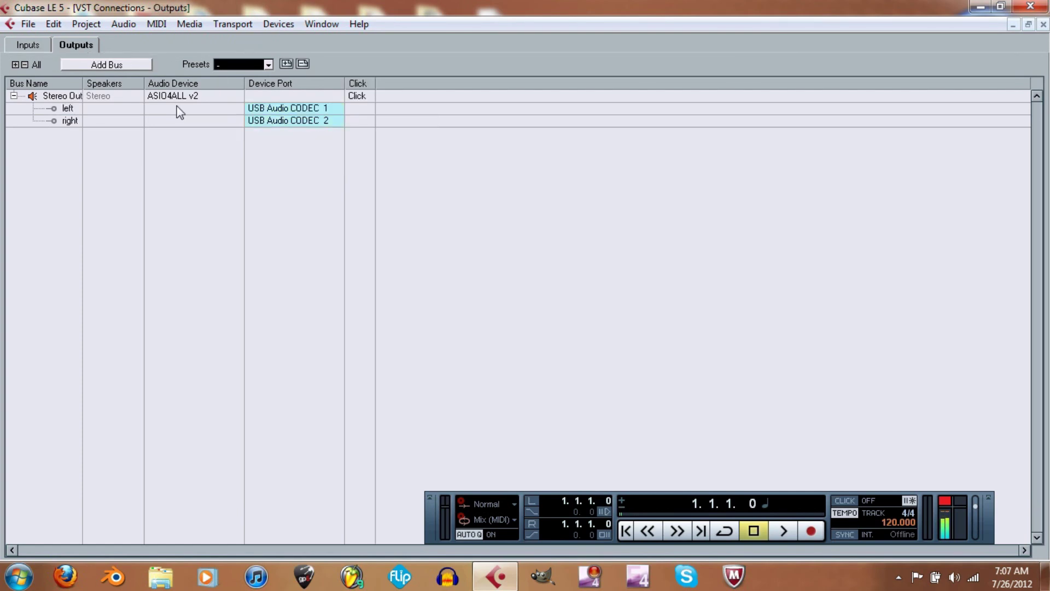
left_click(281, 108)
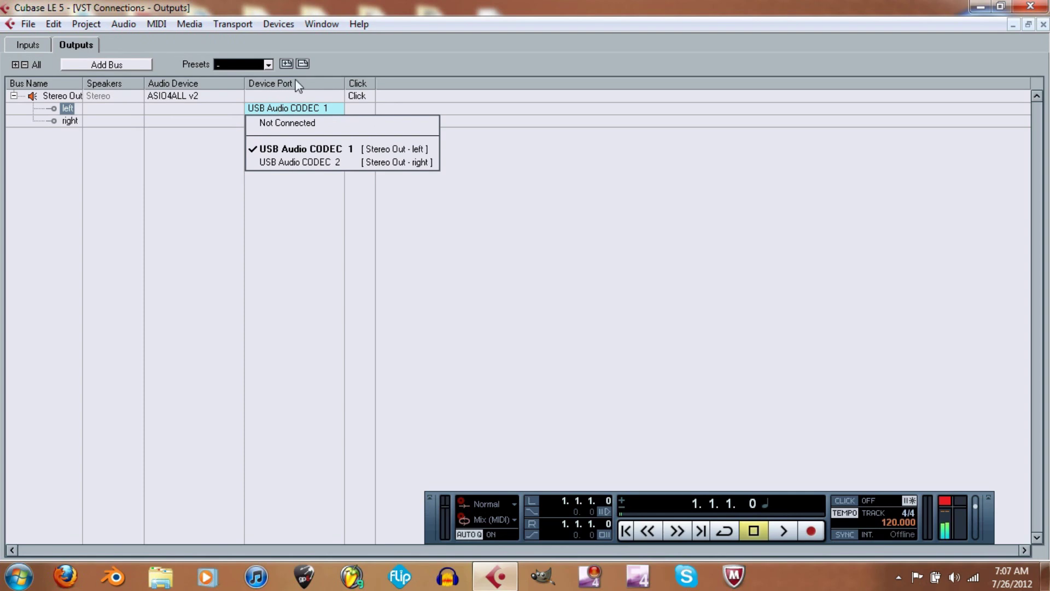
left_click(314, 43)
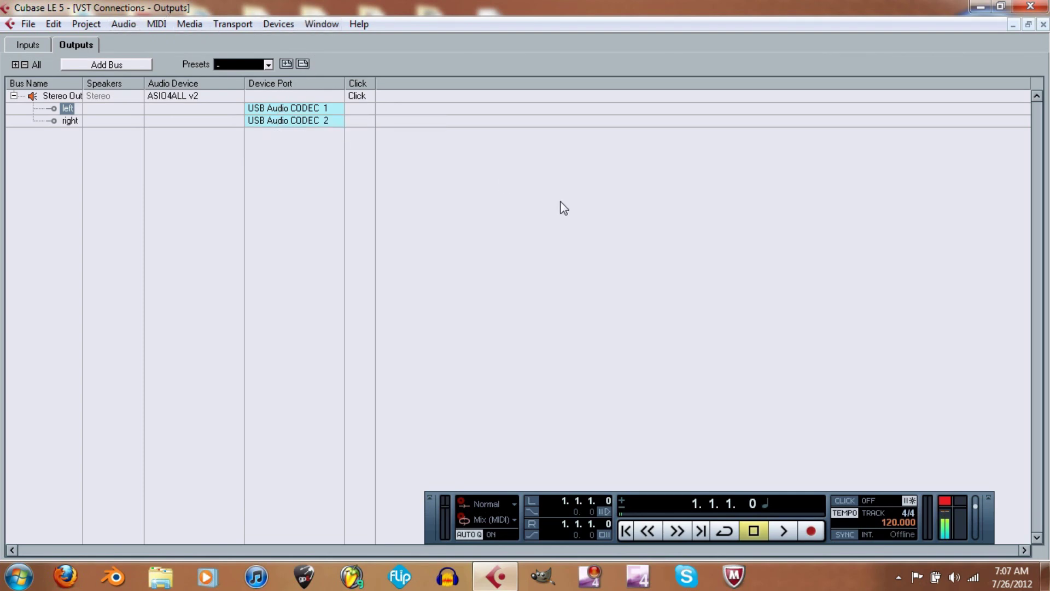
Reopen Device Setup to compare the ASIO4ALL v2 ports with the bus assignments, and close it without changes.
left_click(275, 25)
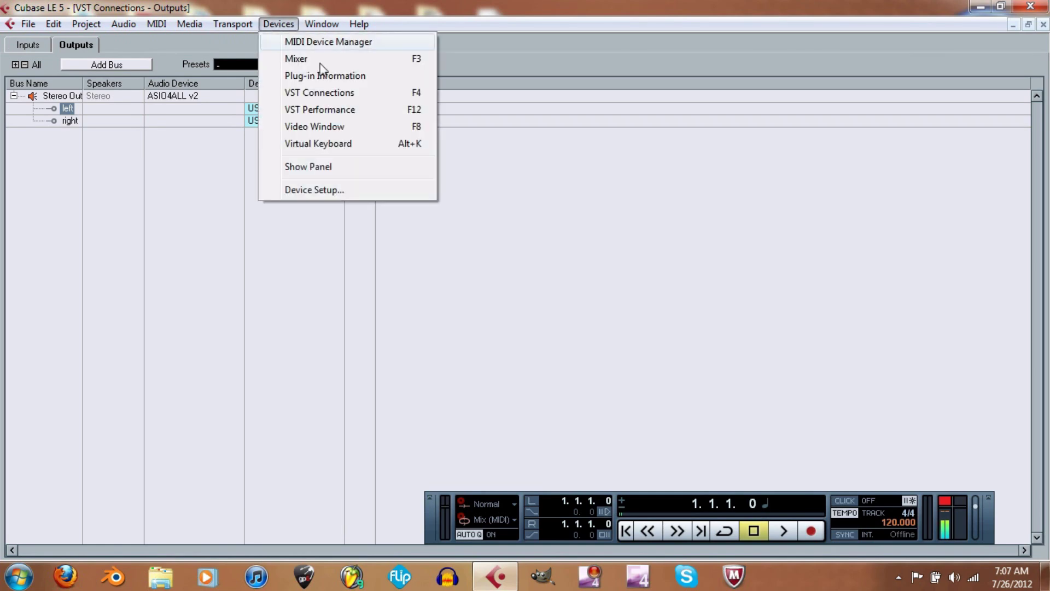
left_click(349, 187)
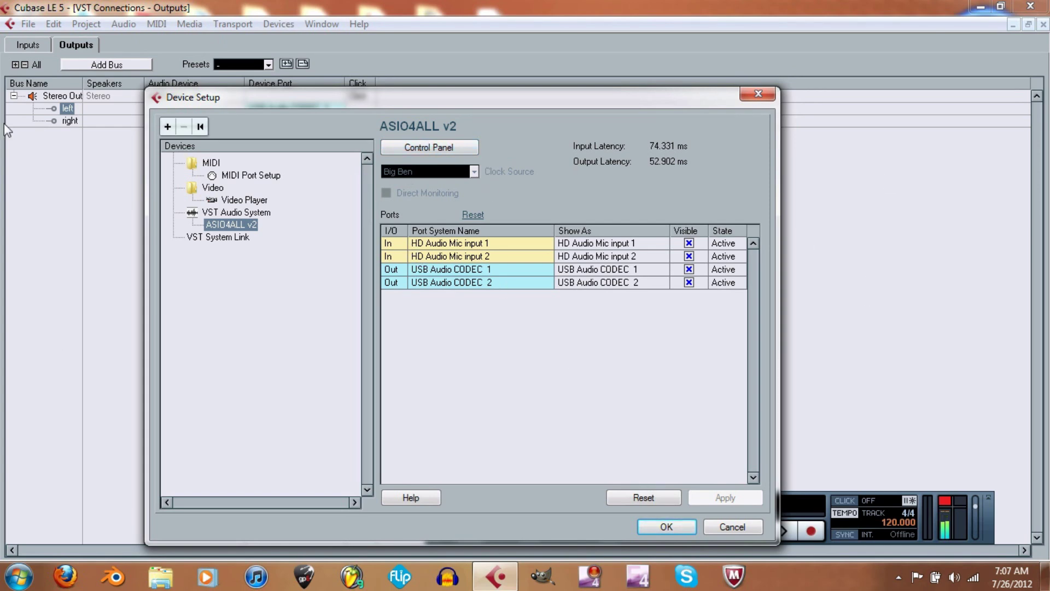
left_click(769, 98)
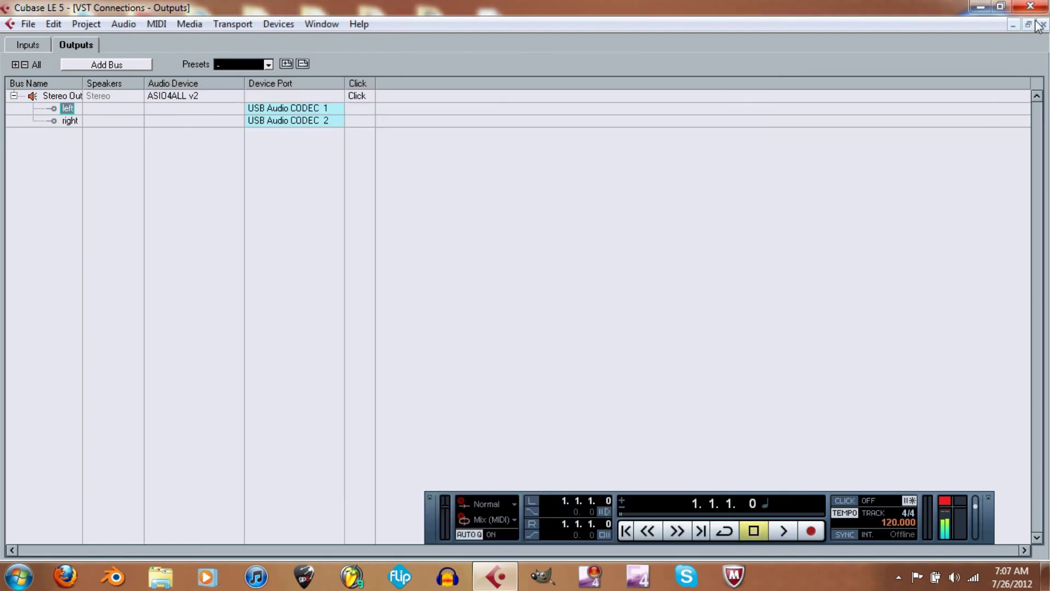
Close the VST Connections window and minimize Cubase to reveal the desktop.
left_click(1042, 24)
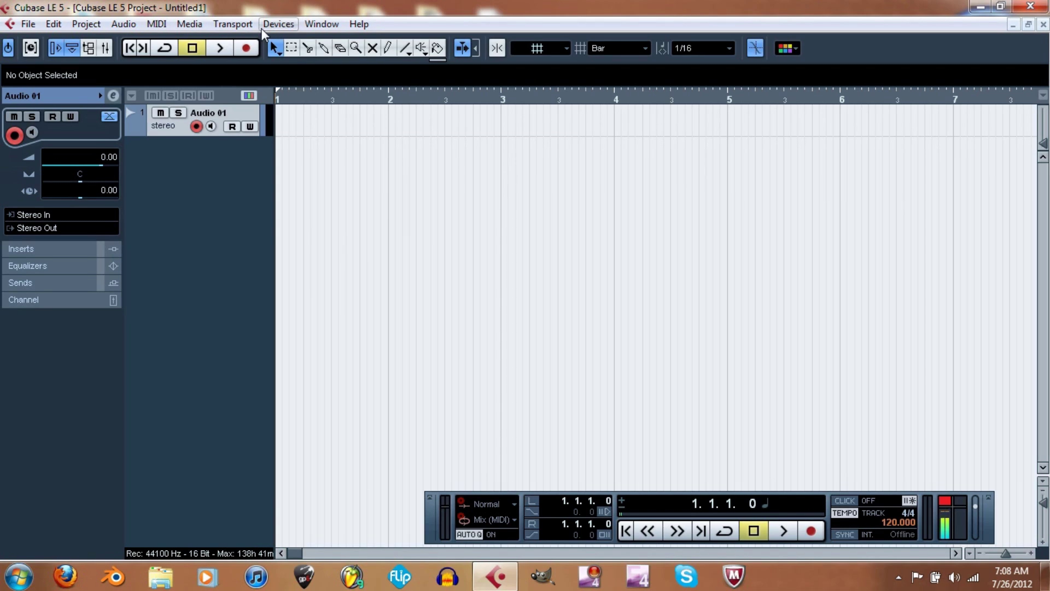
left_click(53, 25)
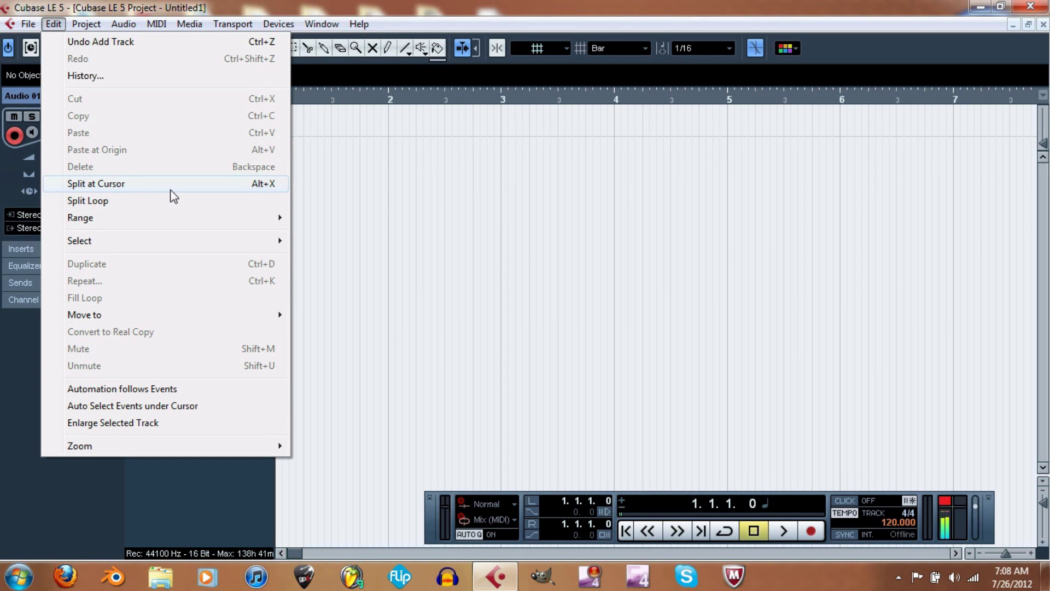
left_click(322, 24)
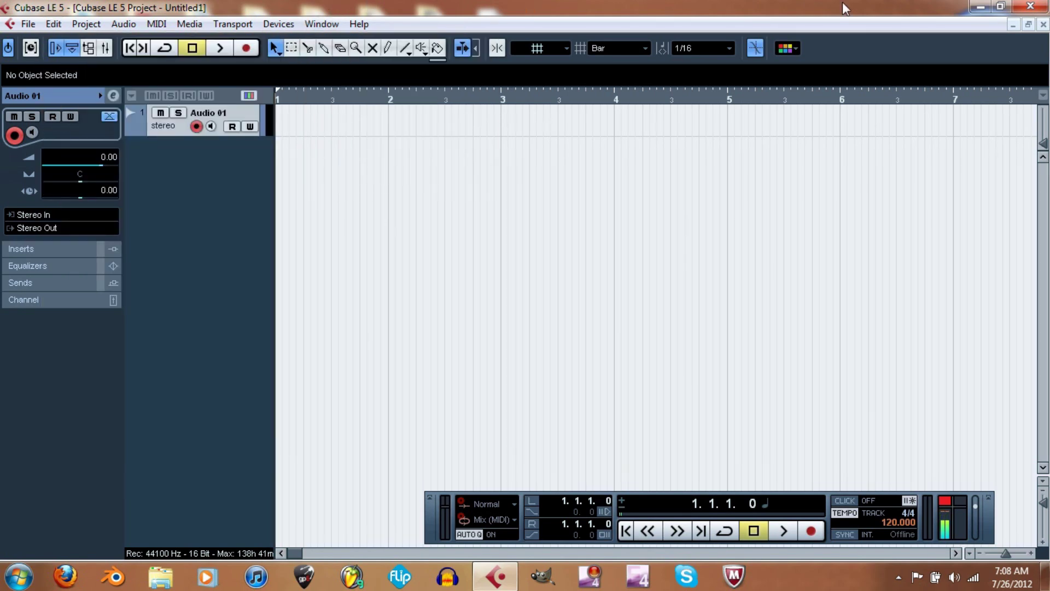
left_click(979, 7)
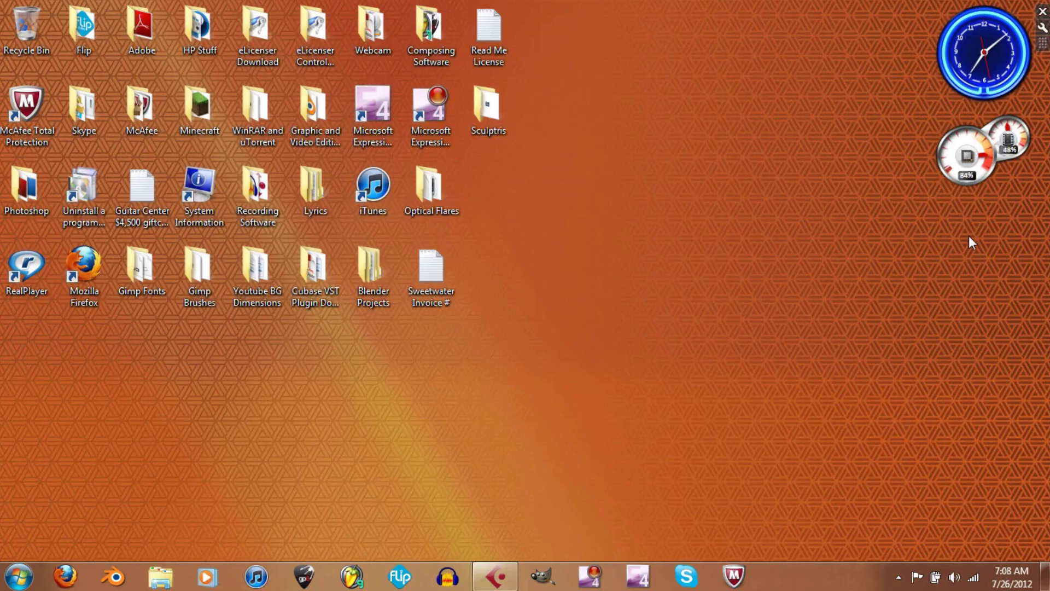